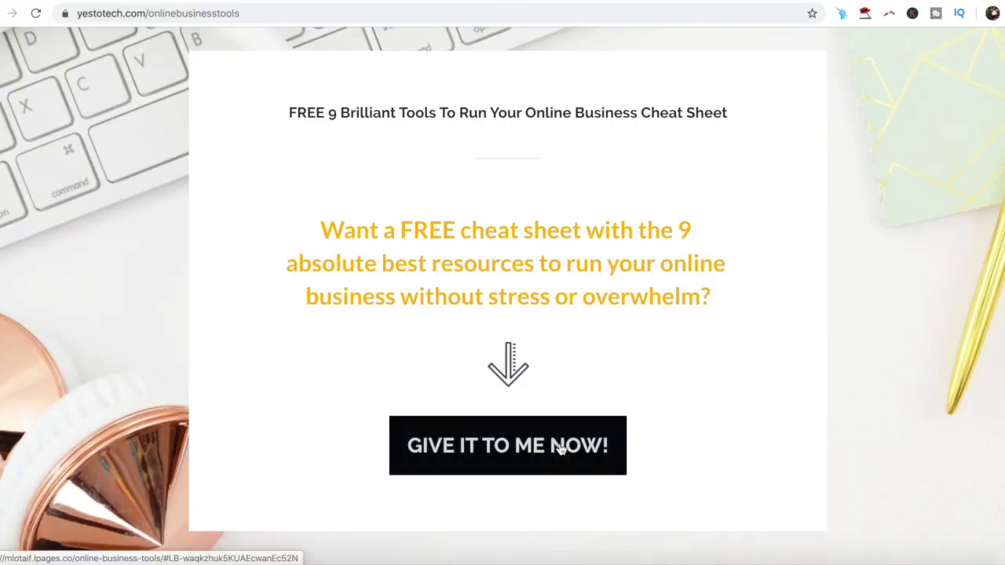
Request the cheat sheet by entering a first name and e-mail in the popup form and submitting
left_click(560, 447)
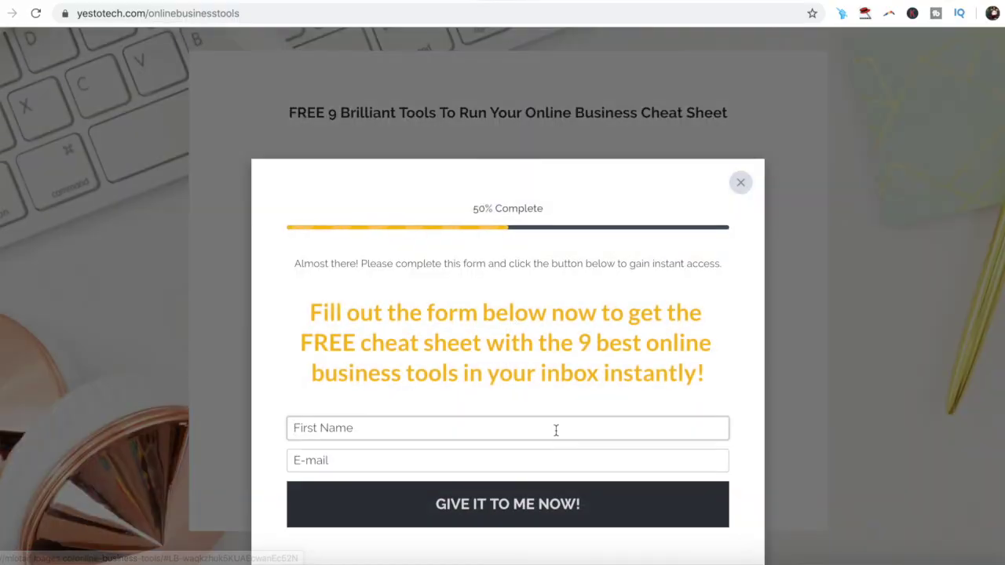
type("Marina")
key("Tab")
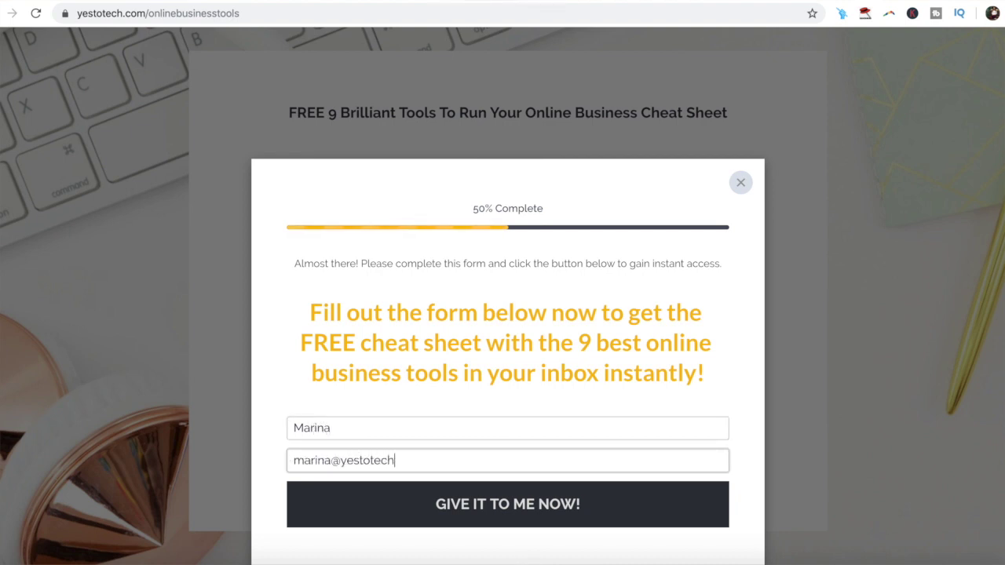
left_click(538, 494)
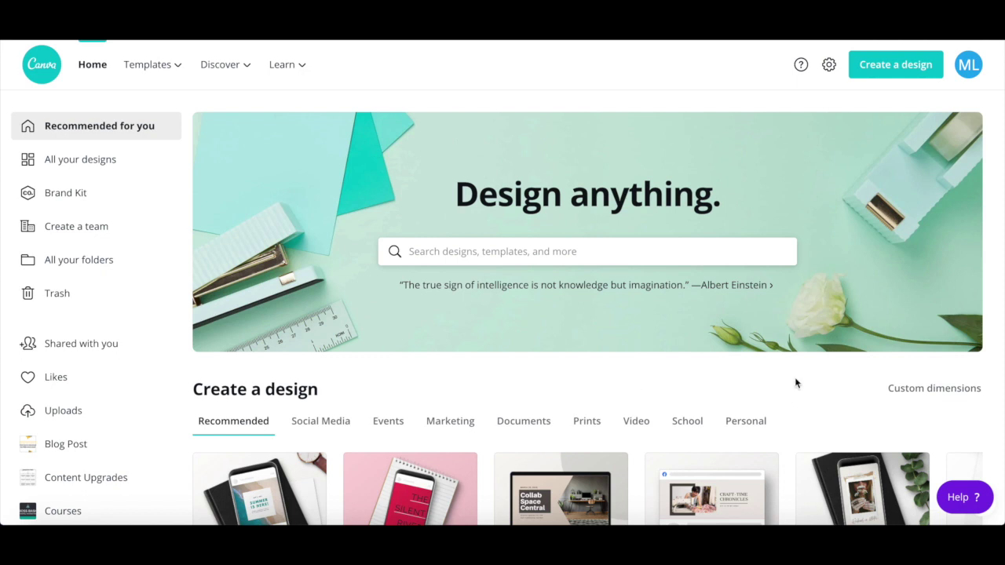
Search Canva for 'instagram pos' and choose the Instagram Post templates
left_click(535, 250)
type("i")
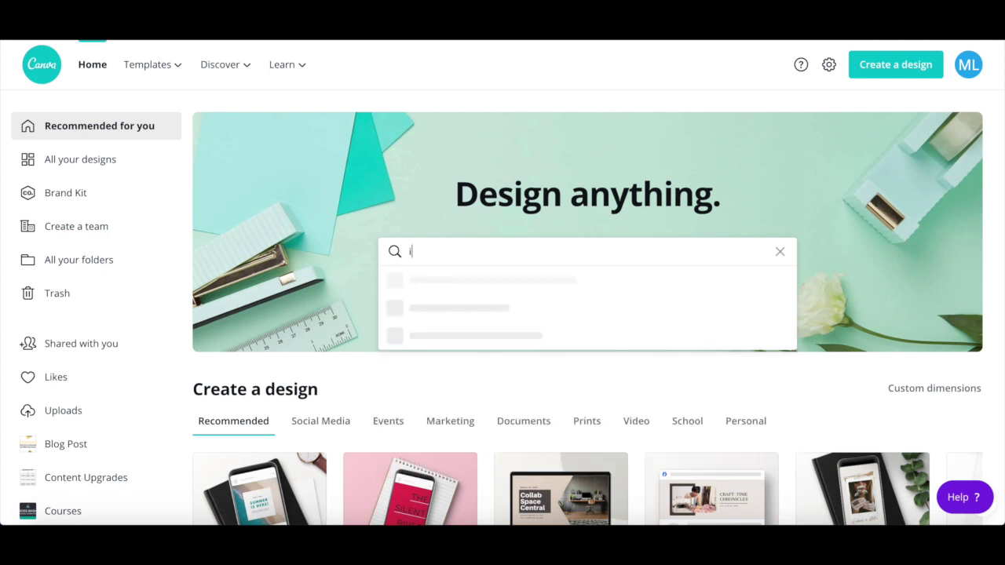
type("nstagram post")
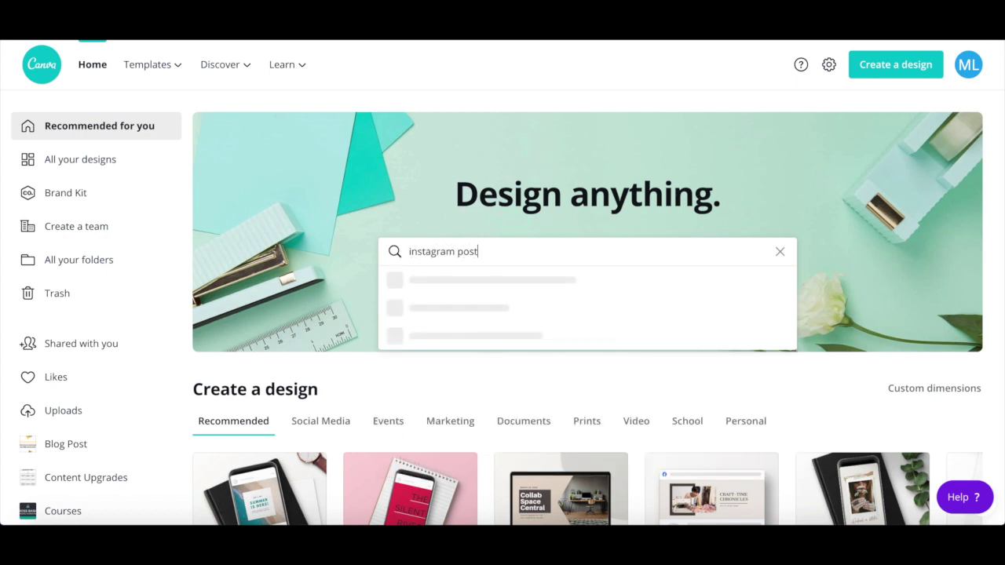
left_click(498, 303)
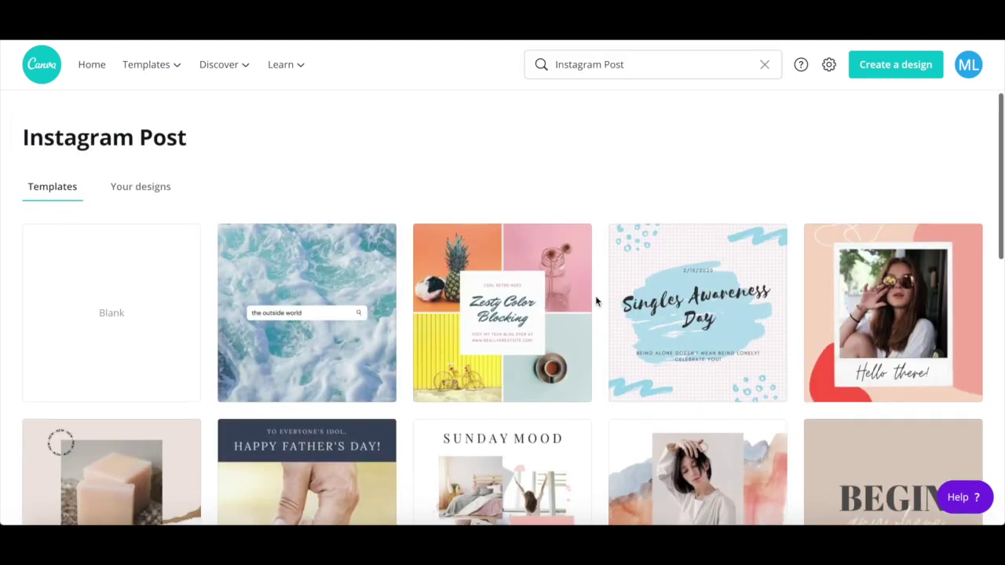
Scroll the results and open the pink Minimalist Kindness Quote Instagram Post template
scroll(595, 295, "down", 5)
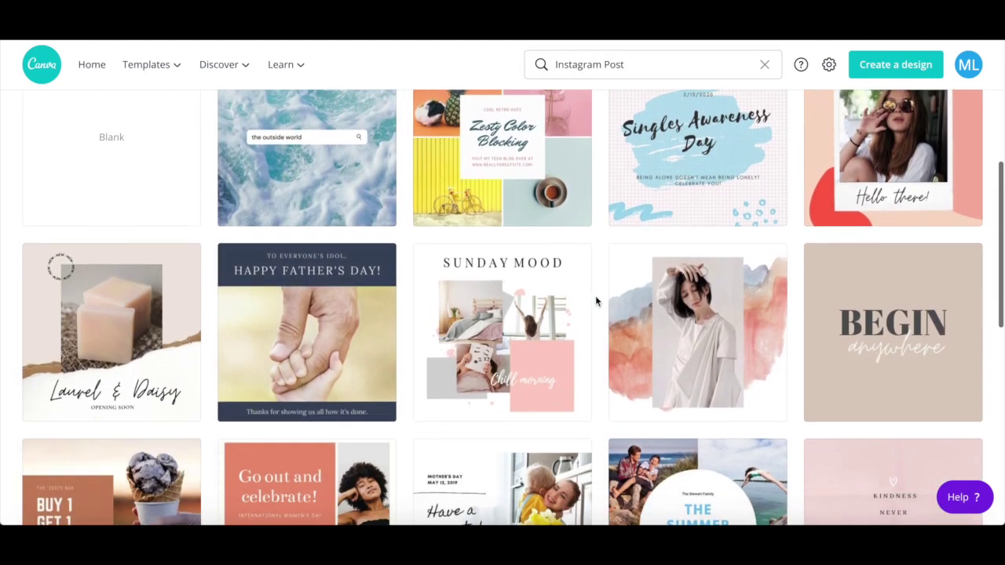
scroll(595, 296, "down", 5)
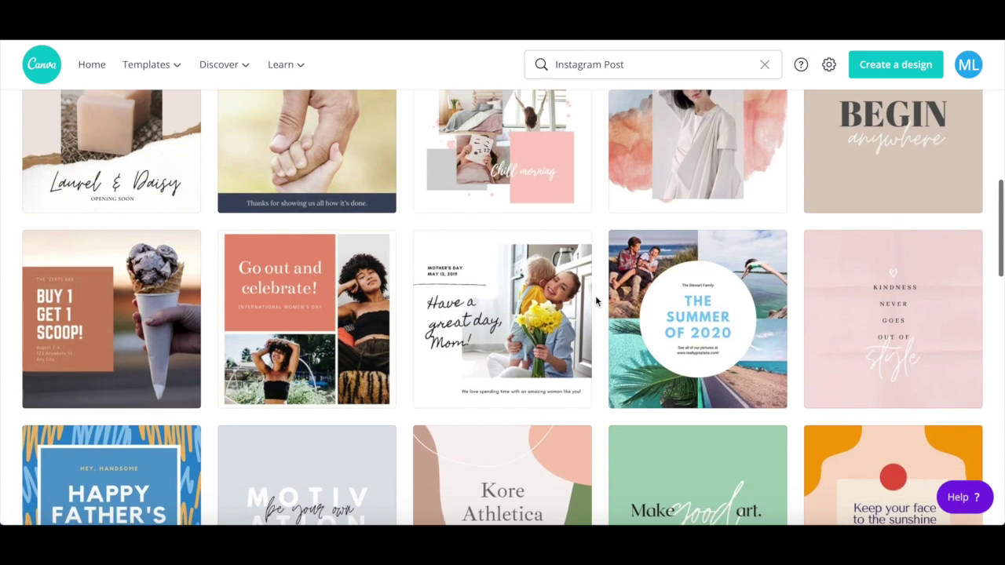
scroll(595, 295, "down", 1)
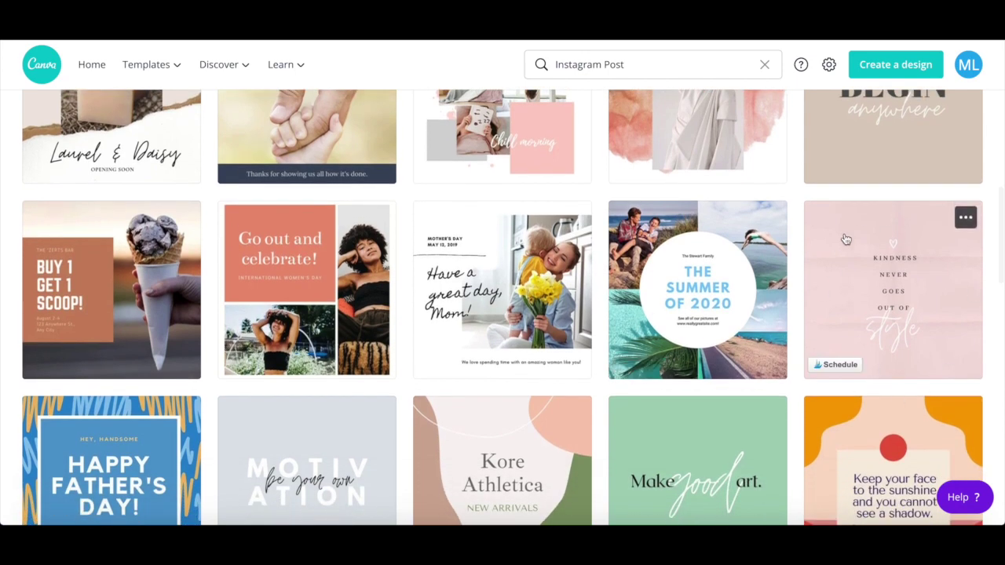
scroll(864, 233, "down", 1)
scroll(824, 326, "up", 4)
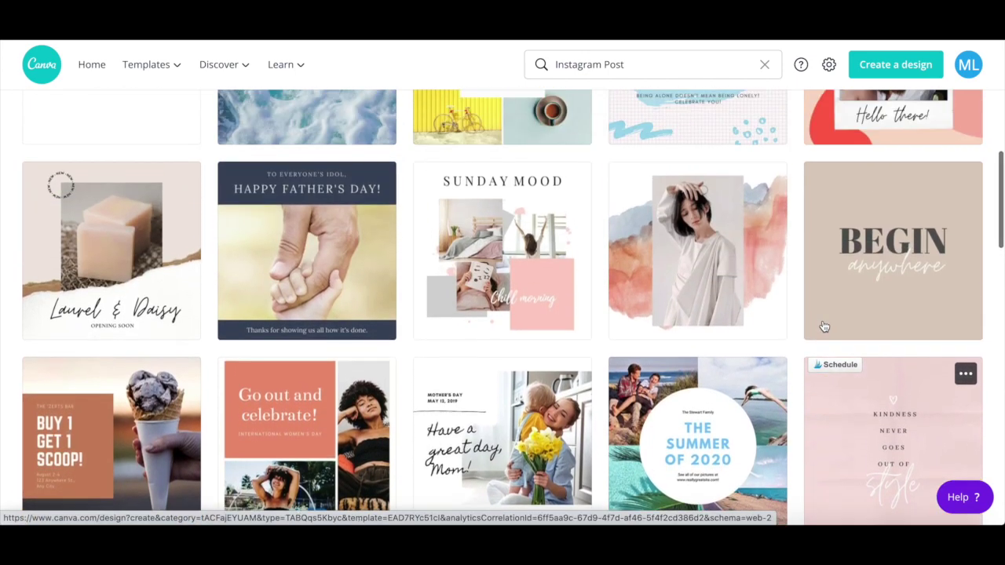
scroll(824, 326, "up", 3)
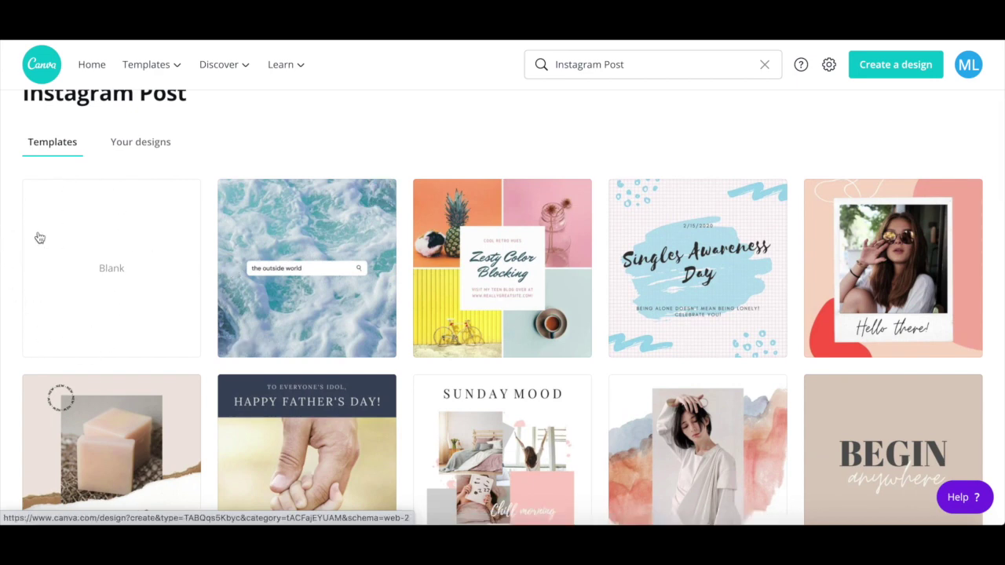
scroll(210, 310, "down", 2)
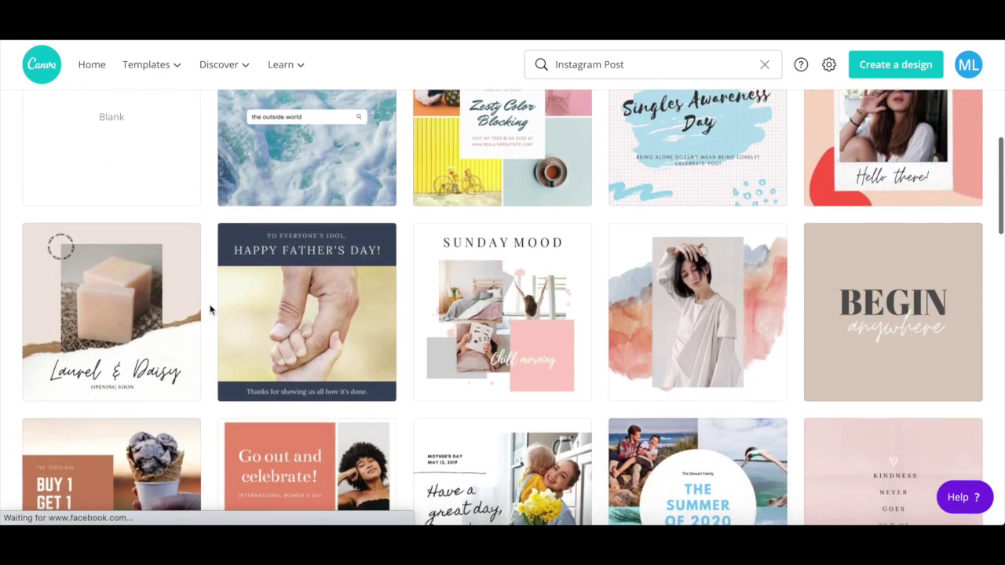
scroll(210, 310, "down", 2)
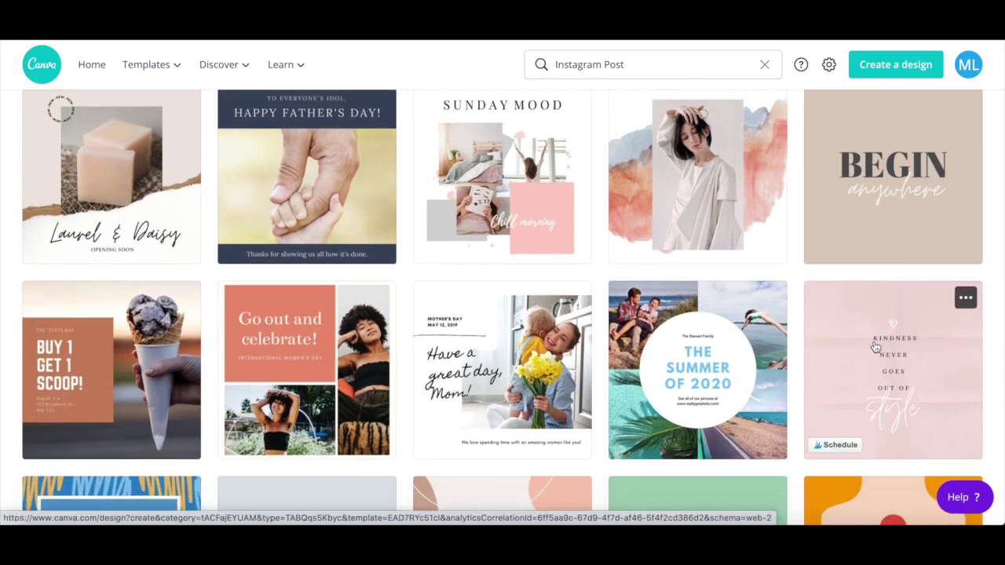
left_click(874, 346)
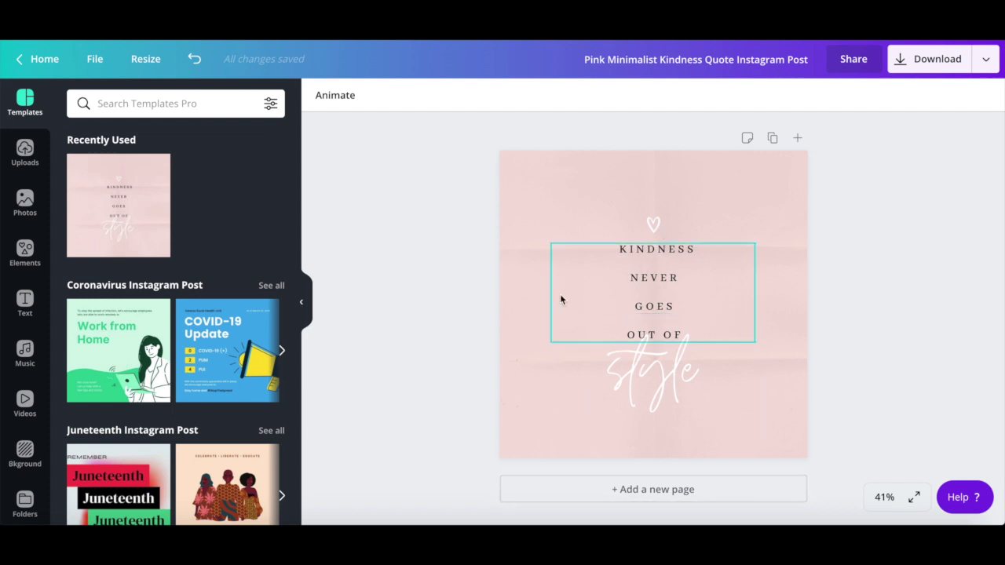
Select the pink background, the KINDNESS quote text and the heart to inspect the template
left_click(532, 265)
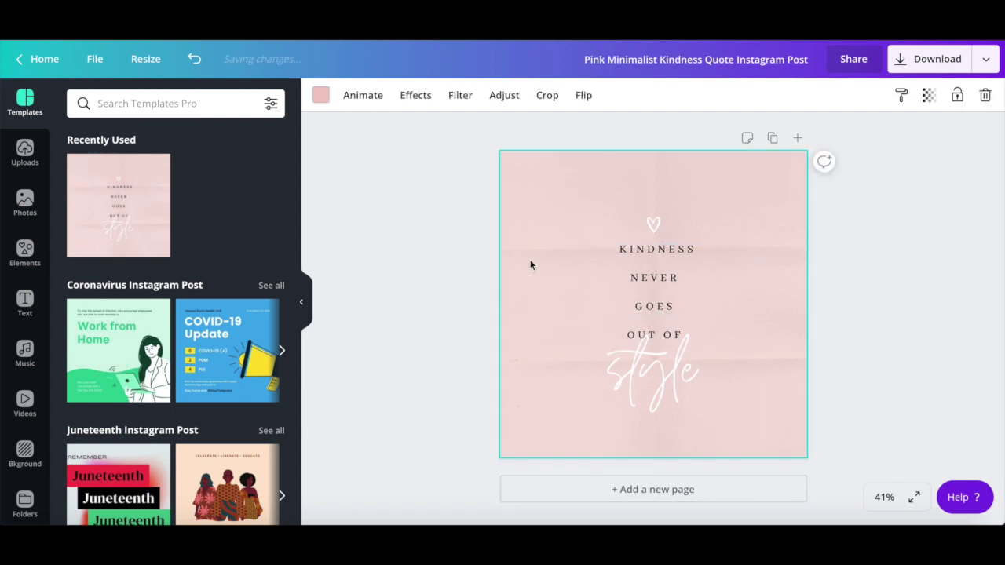
left_click(645, 255)
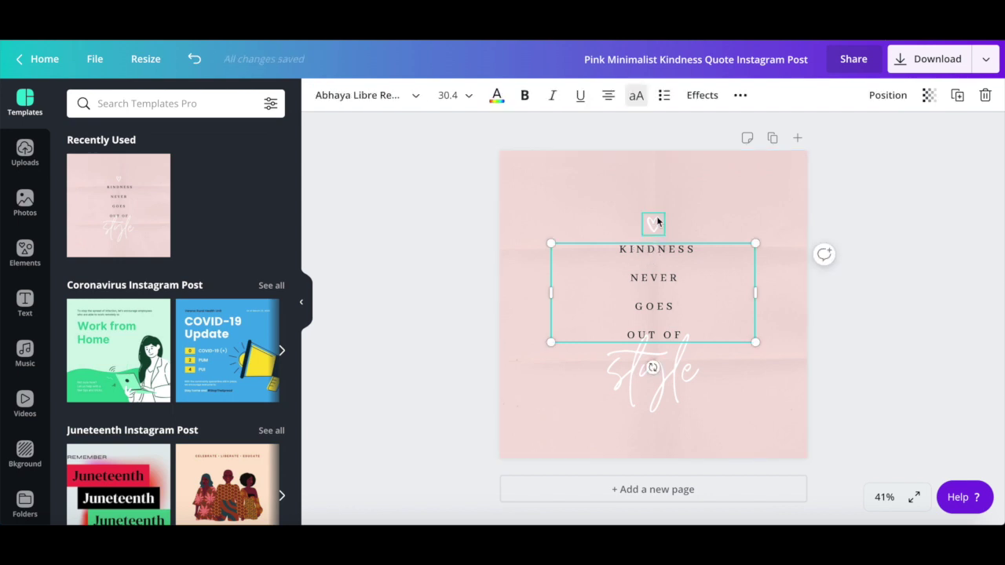
left_click(655, 222)
left_click(532, 193)
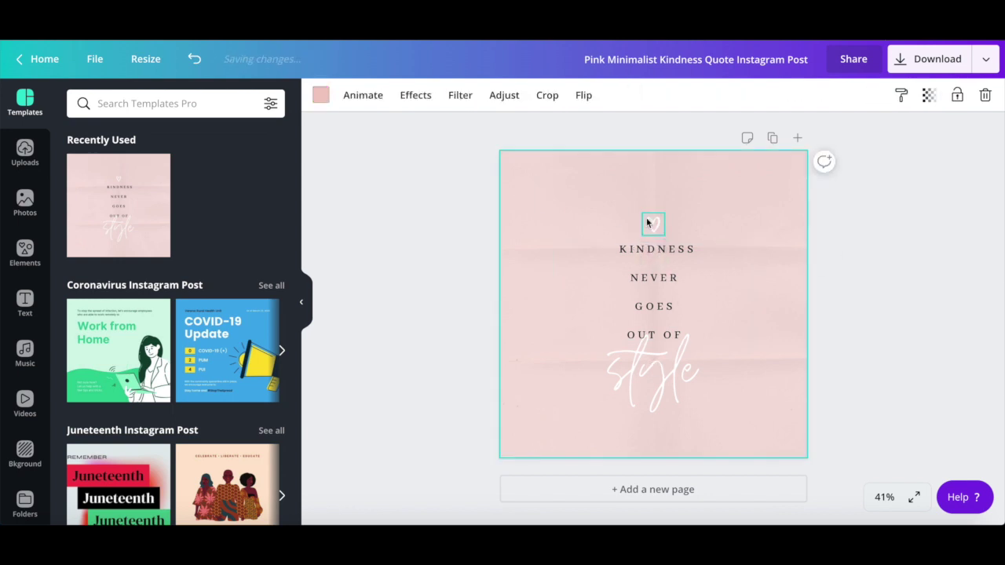
left_click(646, 223)
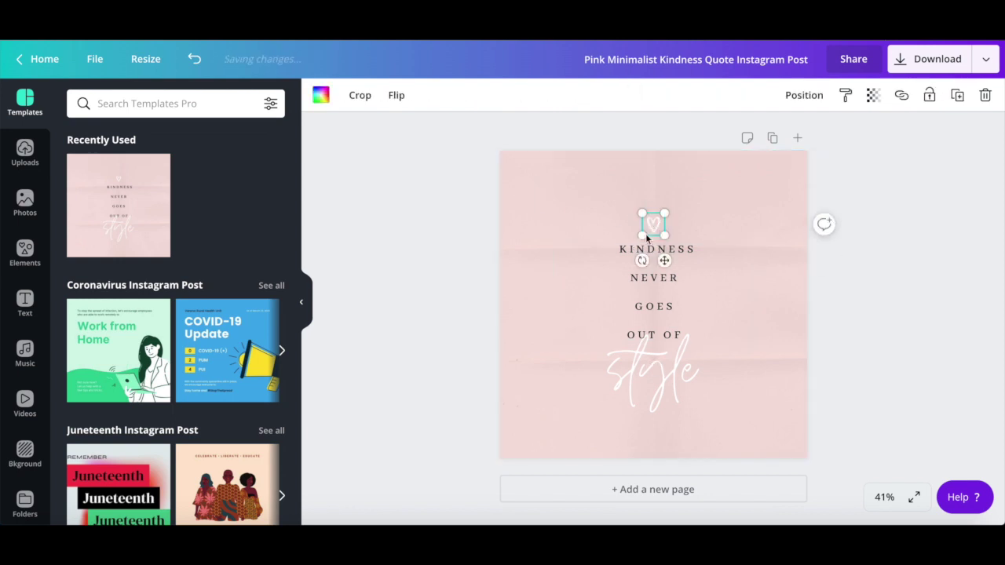
left_click(645, 289)
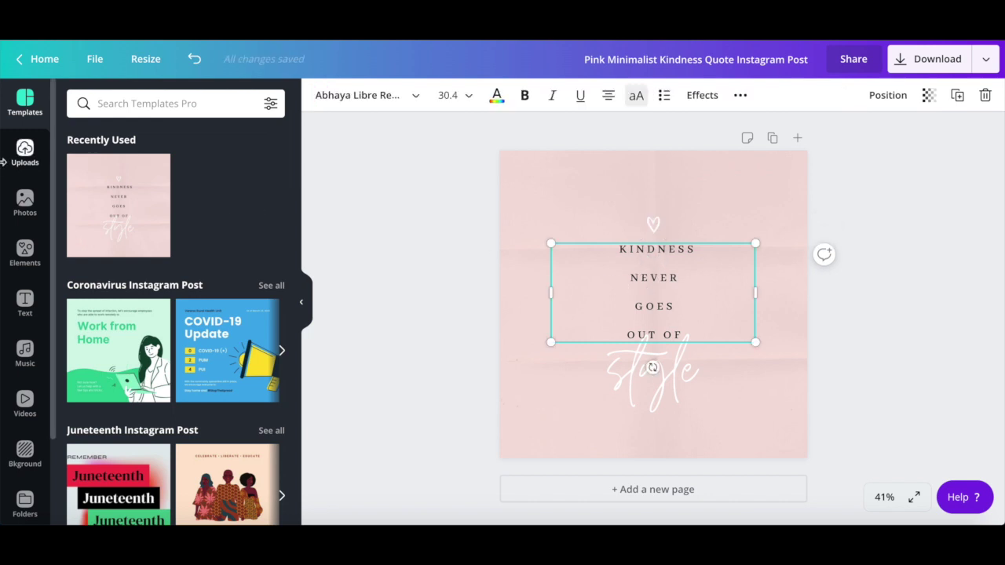
Browse the Uploads, Photos and Elements panels, show the Text heading styles, and reselect the design parts
left_click(23, 152)
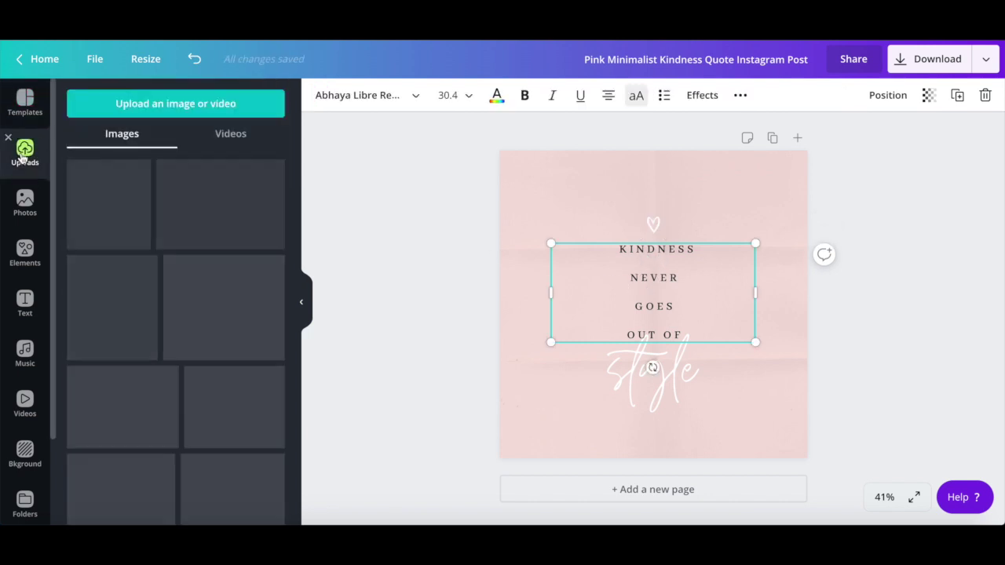
left_click(25, 200)
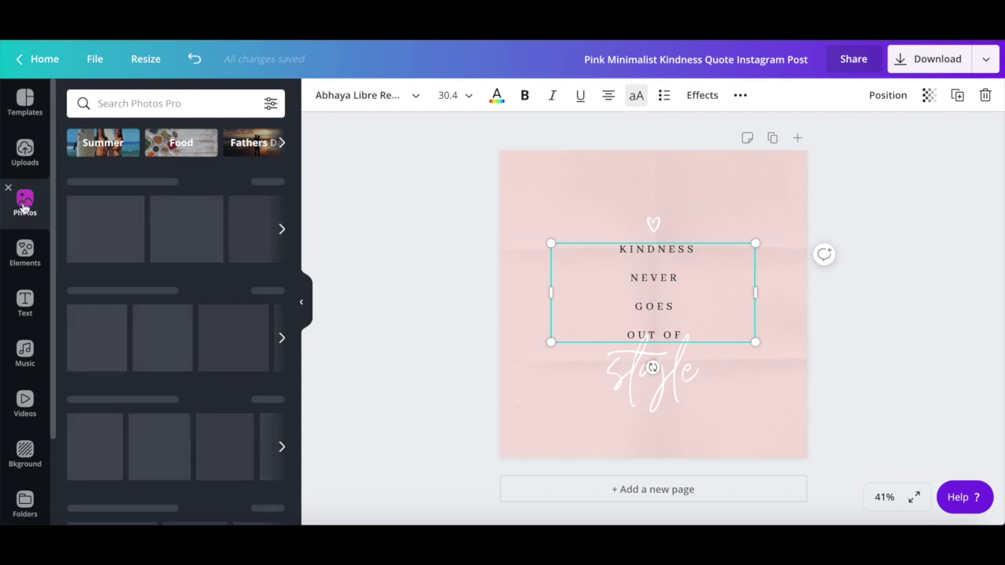
left_click(25, 251)
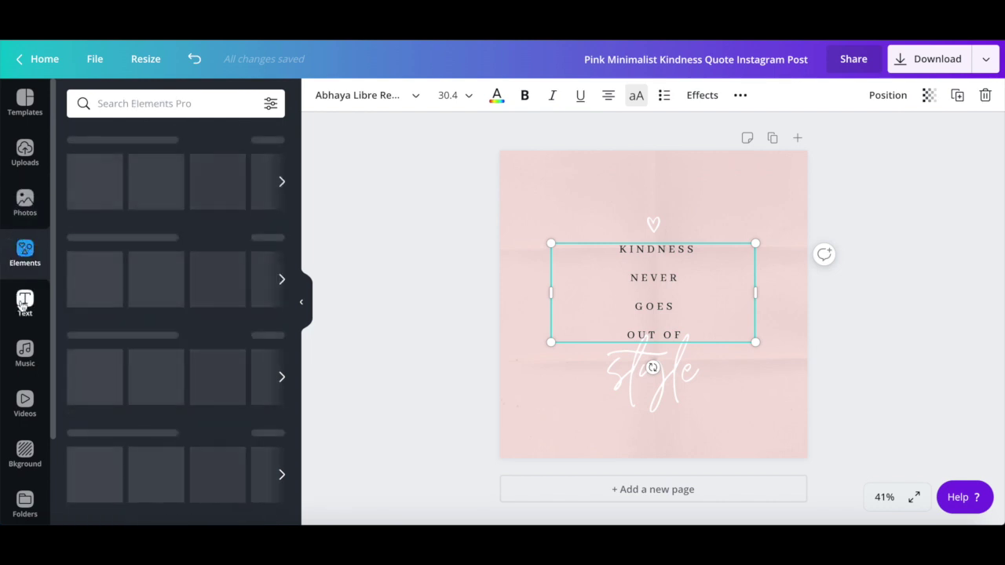
left_click(23, 305)
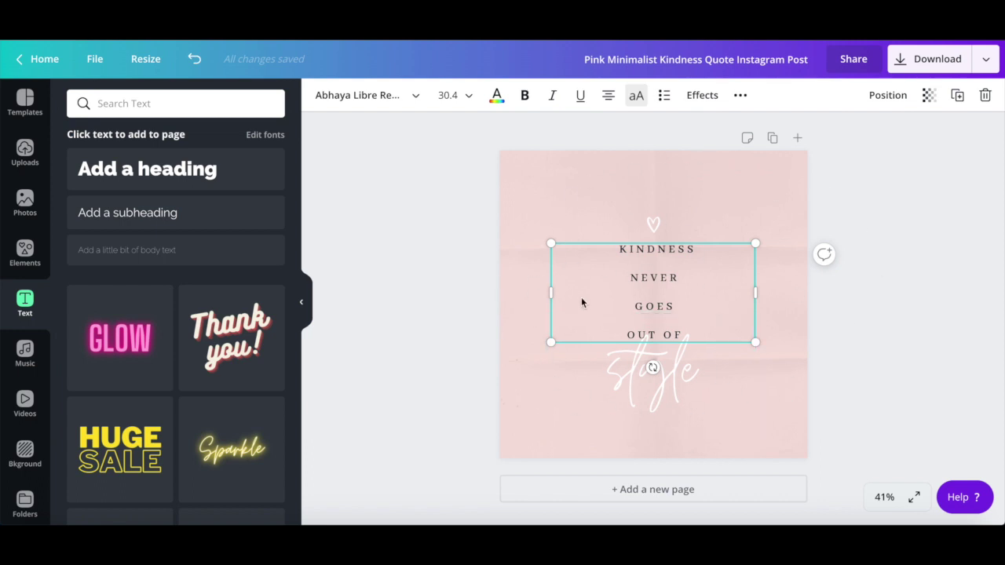
left_click(648, 226)
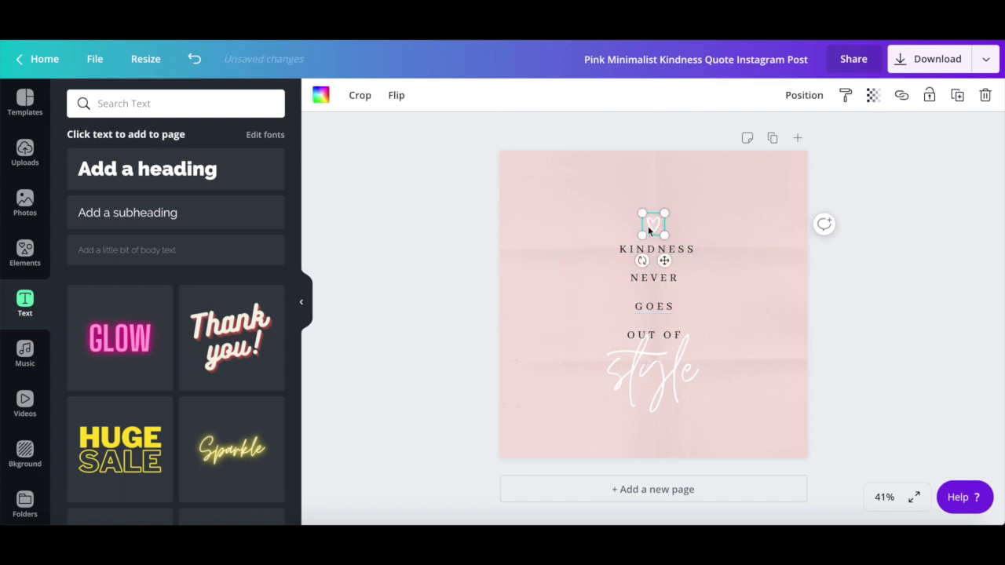
left_click(645, 307)
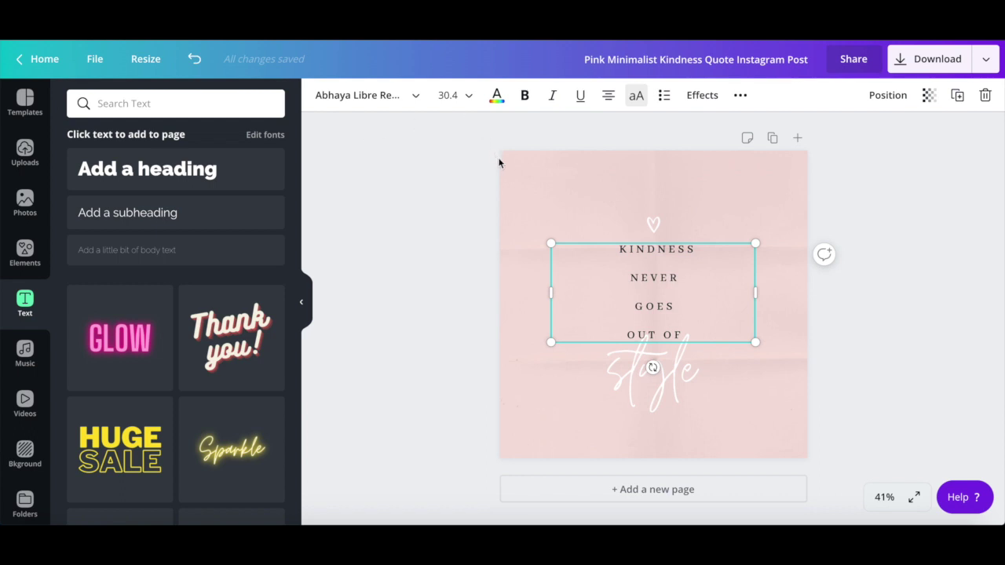
left_click(520, 186)
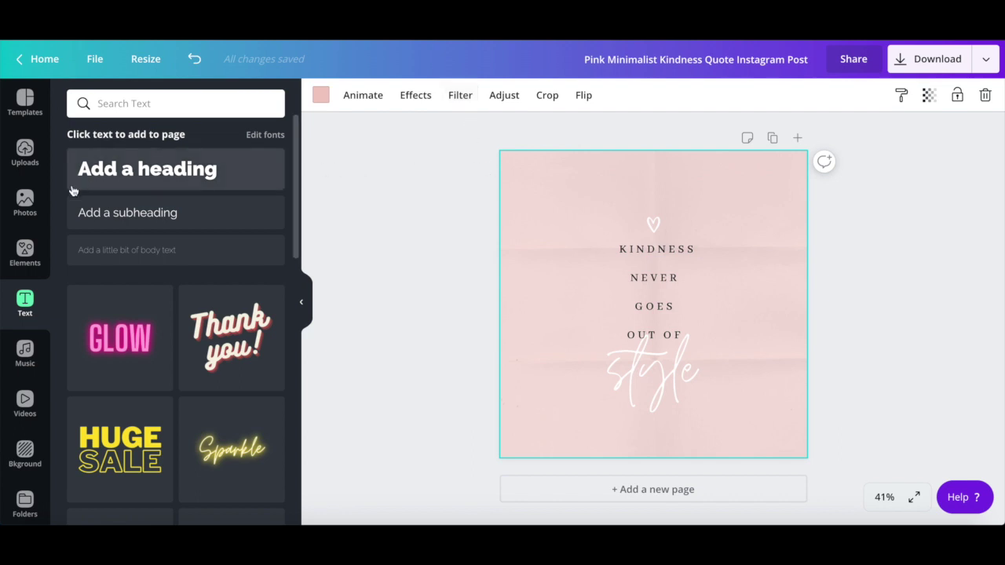
Drag the recently used laptop-on-desk photo onto the page as its background
left_click(30, 213)
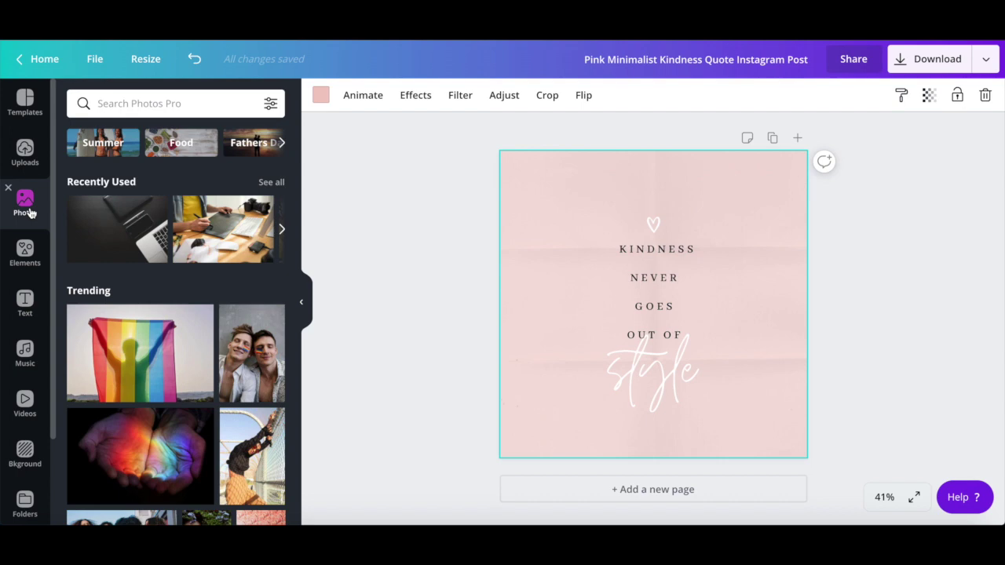
left_click(182, 99)
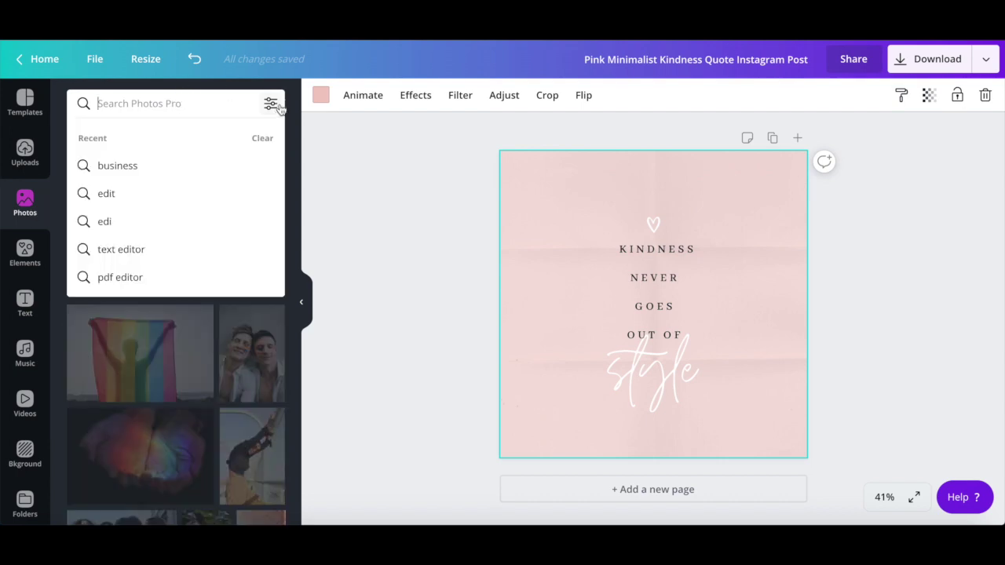
left_click_drag(102, 218, 532, 163)
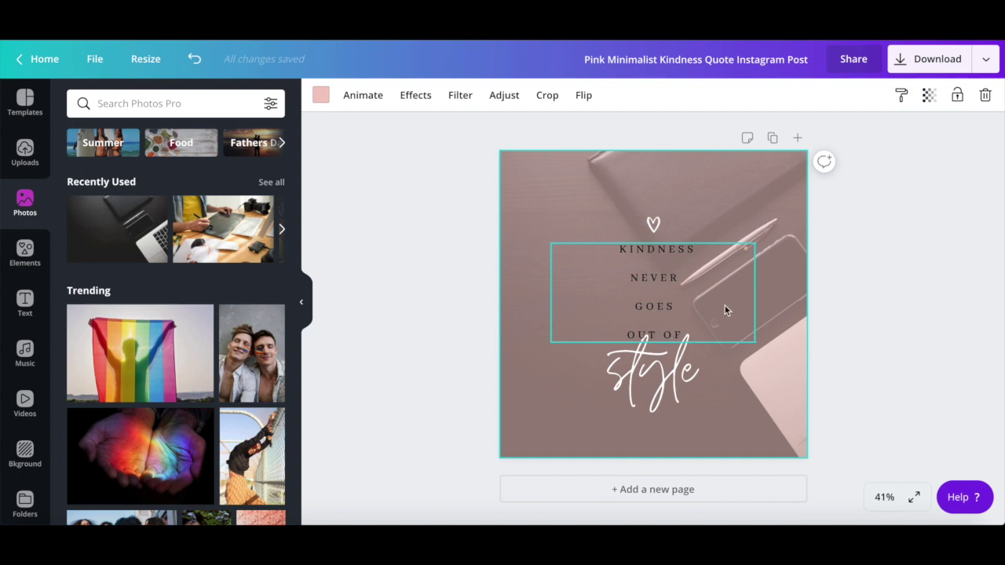
Replace the word KINDNESS with PATIENCE in the quote
left_click(658, 283)
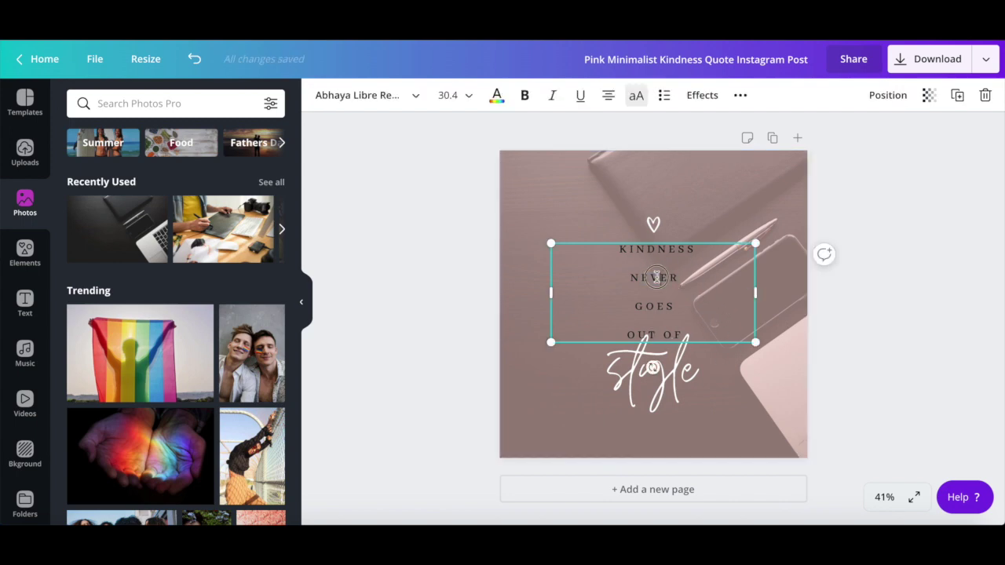
double_click(656, 278)
left_click_drag(618, 252, 696, 253)
type("PATIENCE")
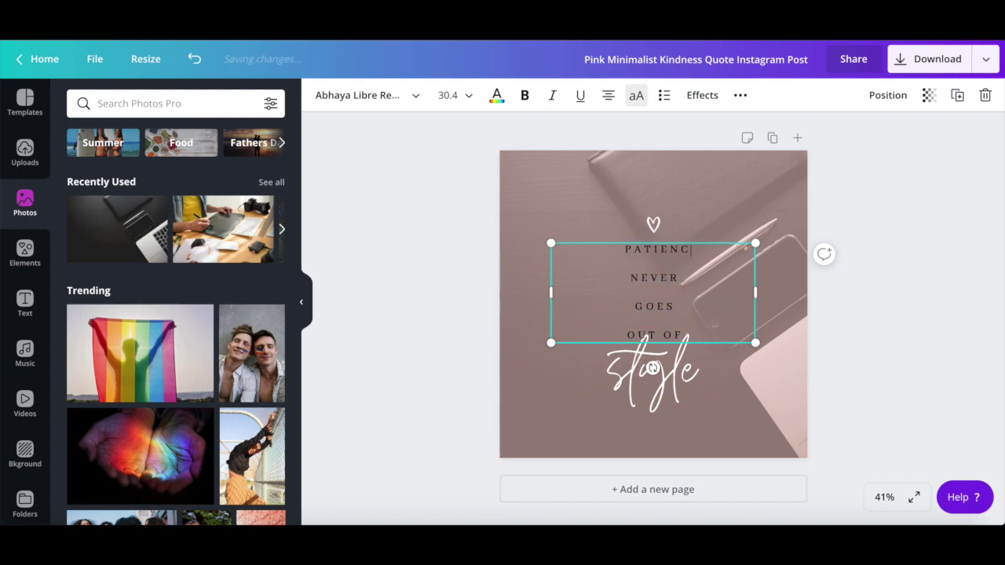
left_click(650, 284)
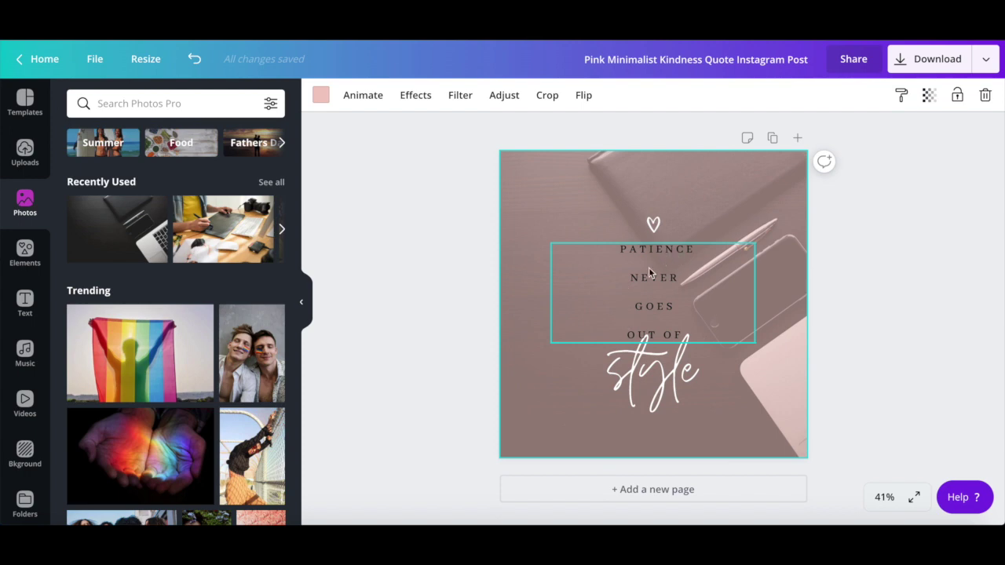
Remove the small heart graphic above PATIENCE
left_click(650, 275)
double_click(650, 276)
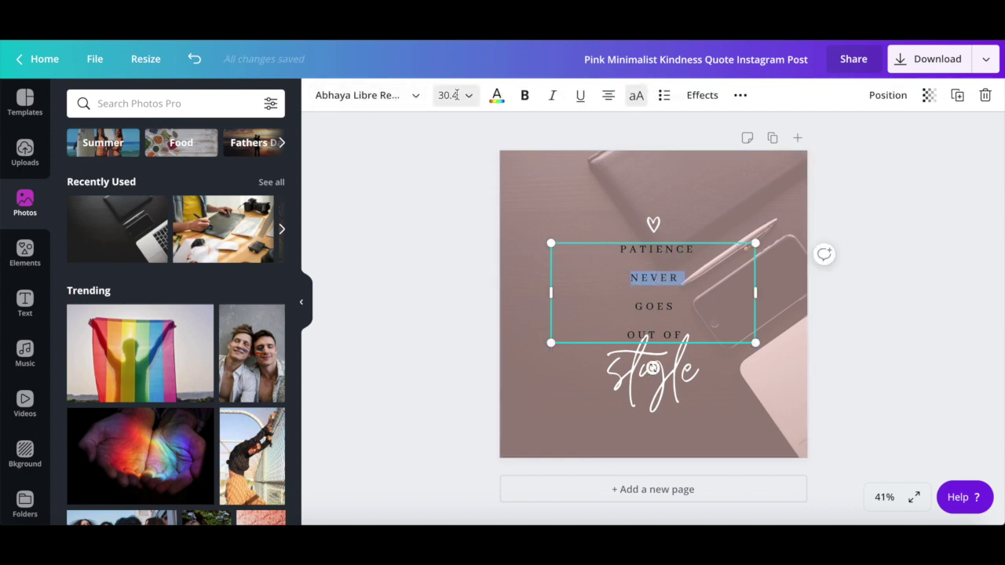
left_click(651, 226)
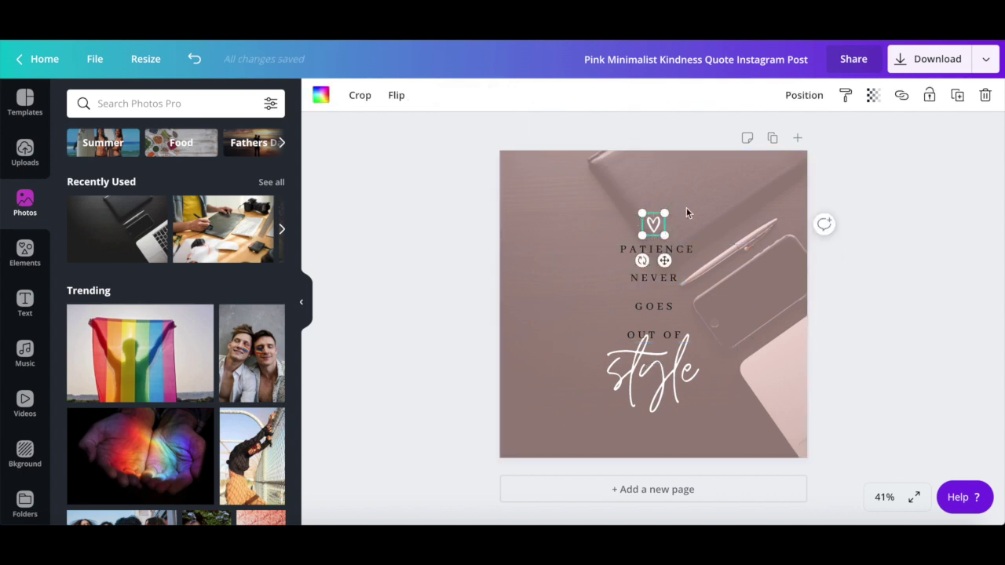
key("Escape")
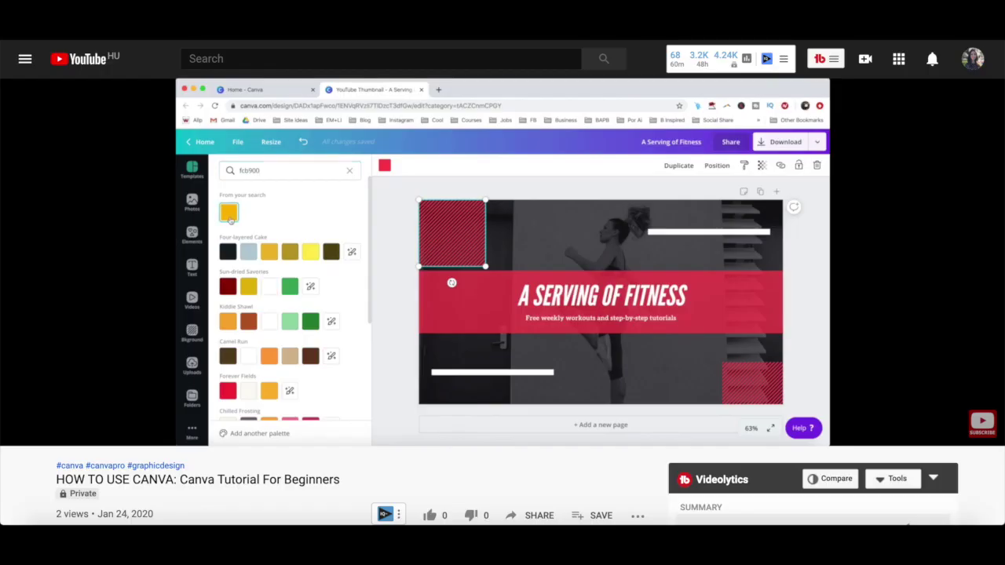
left_click(229, 218)
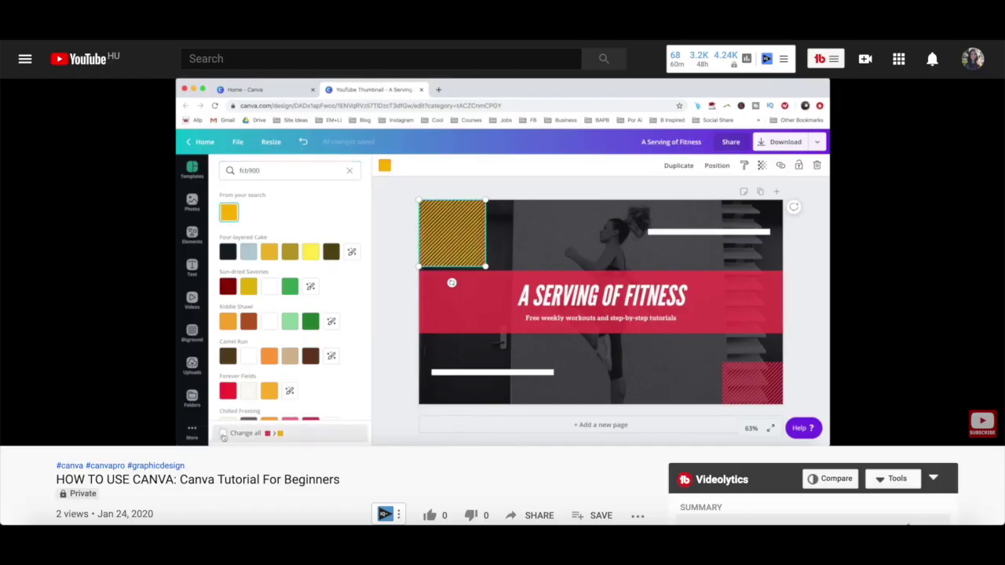
left_click(224, 434)
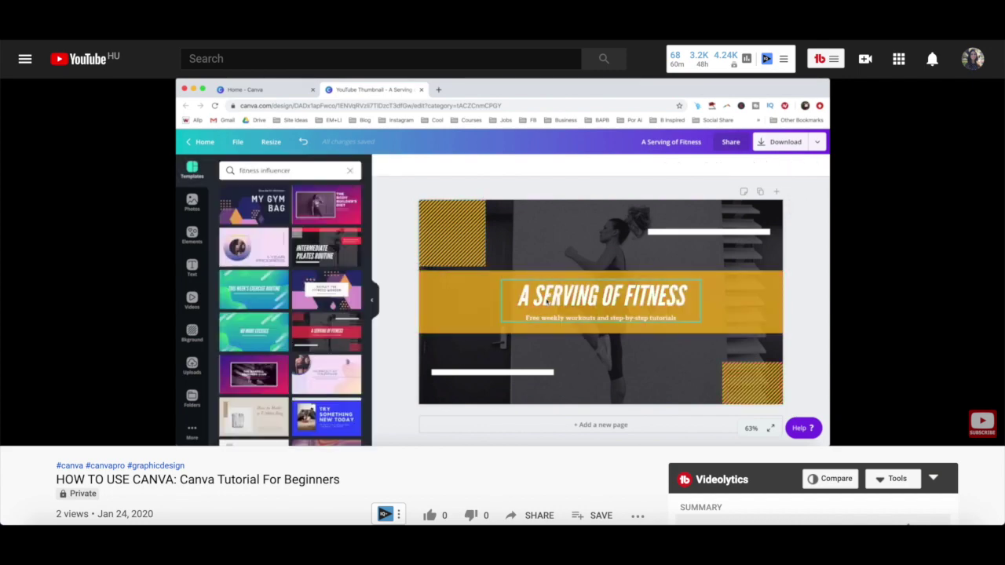
double_click(547, 300)
type("HOW TO USE CANVA")
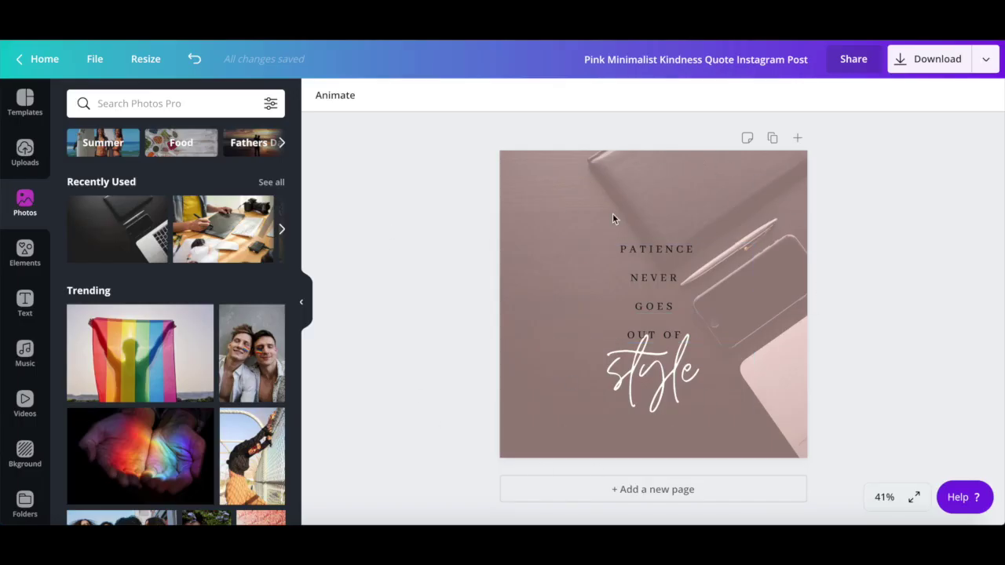
Retitle the design 'Instagram Quote Image' and bring up the Download options
left_click(676, 60)
key("BackSpace")
type("Instagr")
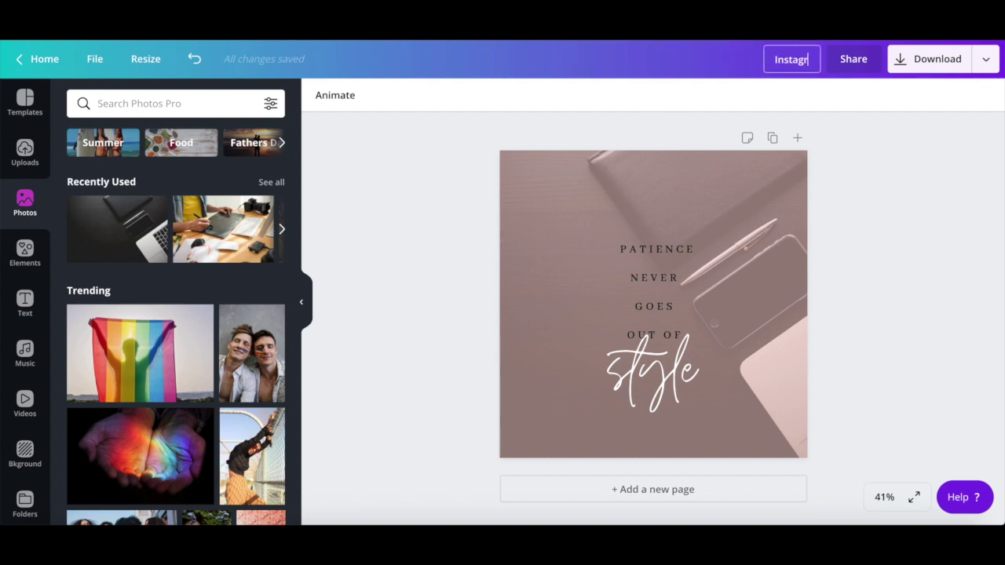
type("am Qu")
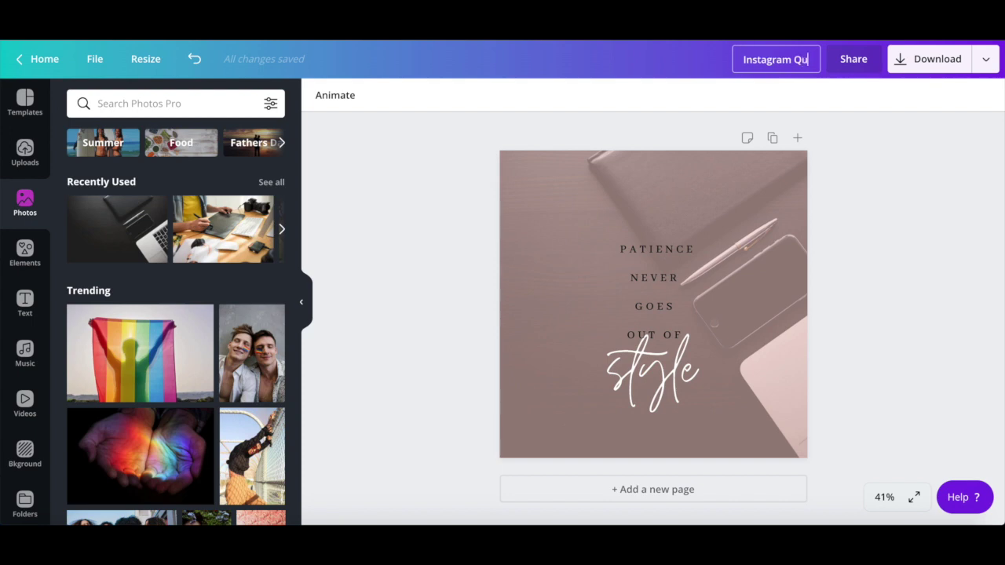
type("ote Image")
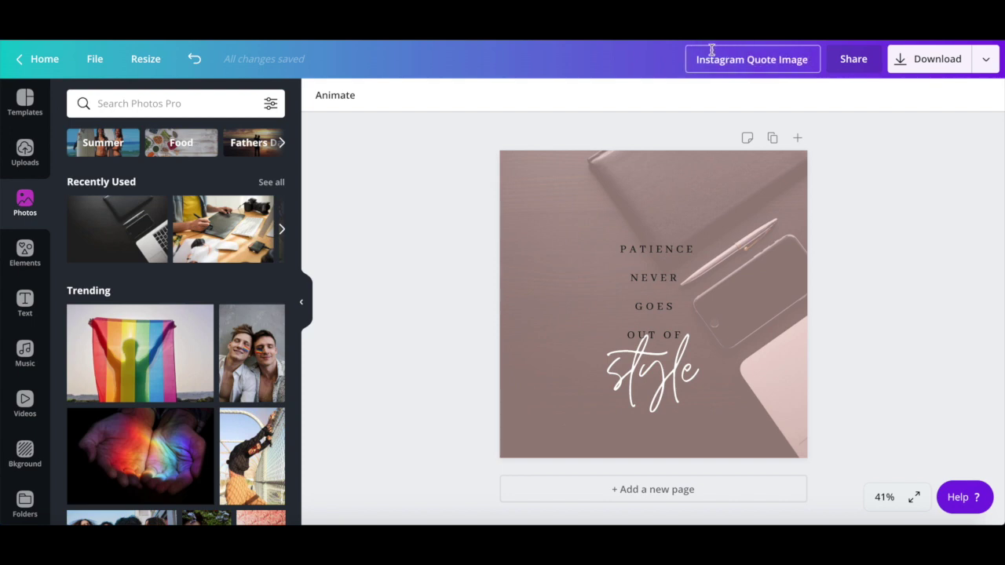
left_click(918, 66)
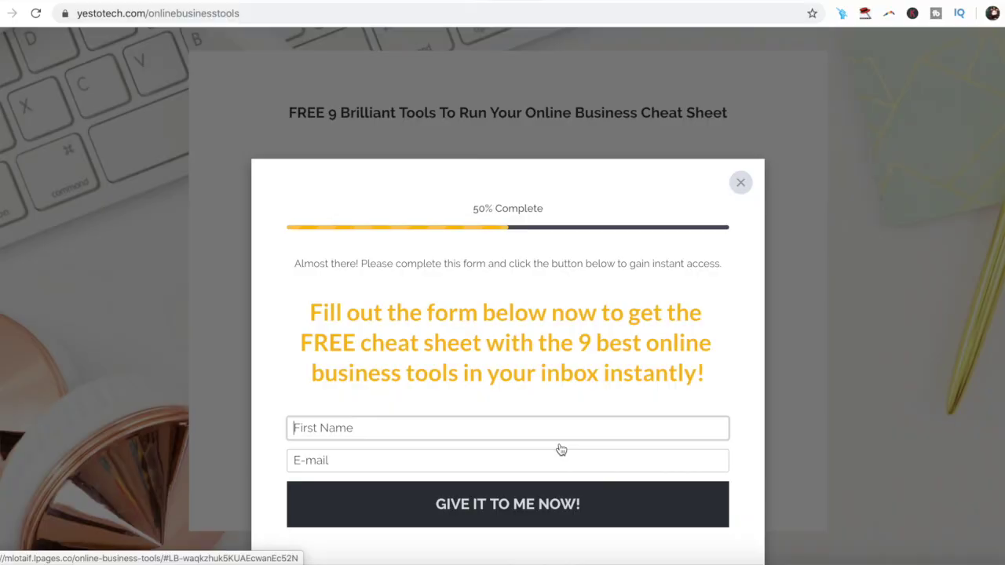
Enter the first name in the cheat-sheet form and begin typing the e-mail address
left_click(554, 431)
type("Marina")
key("Tab")
type("m")
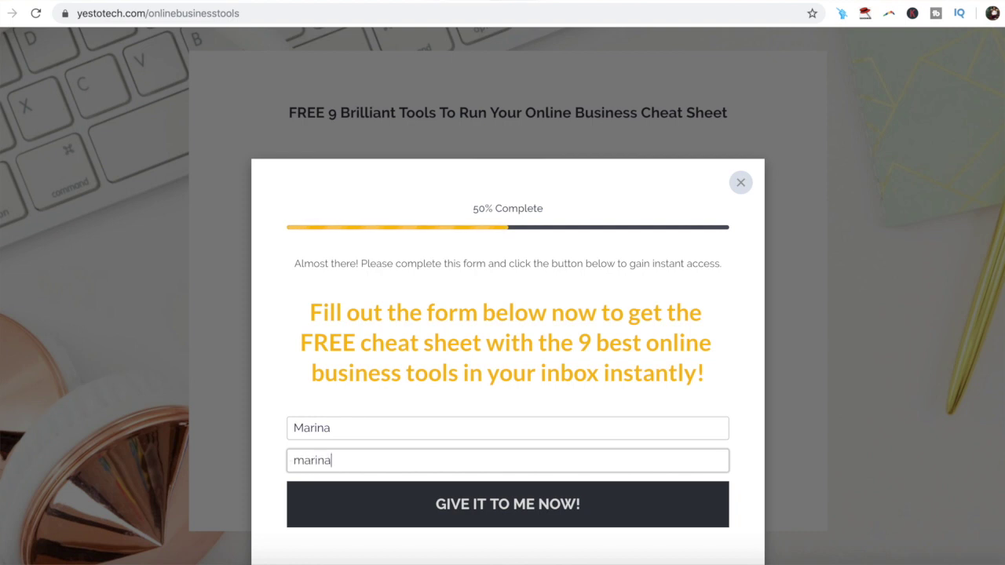